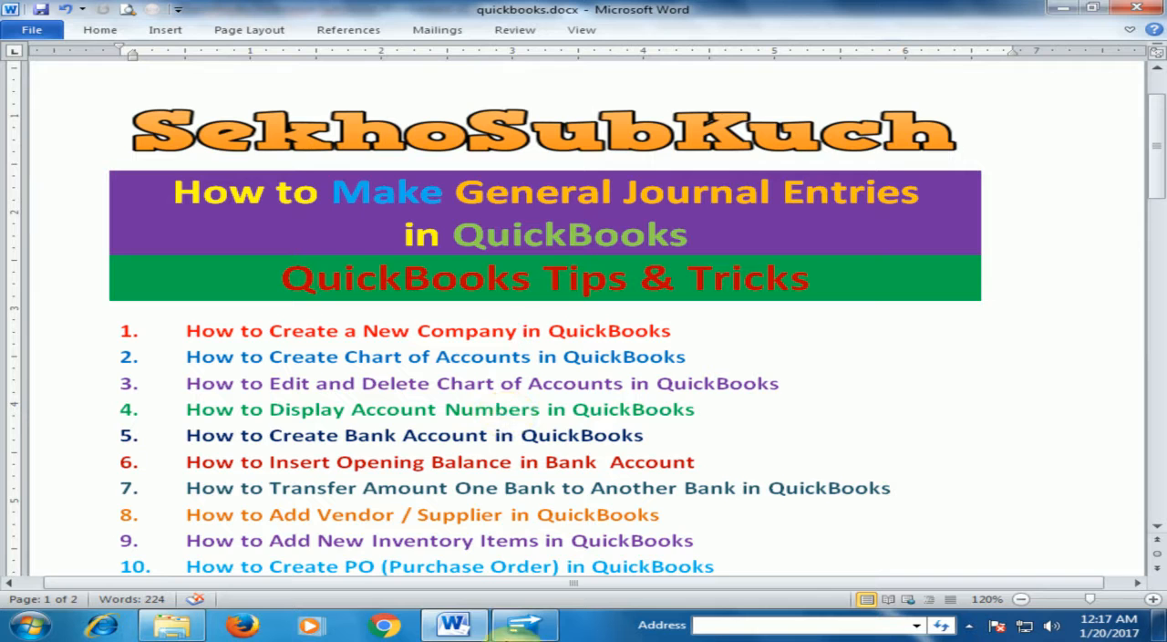
Switch to QuickBooks and start a new general journal entry that is not marked as an adjusting entry.
left_click(524, 629)
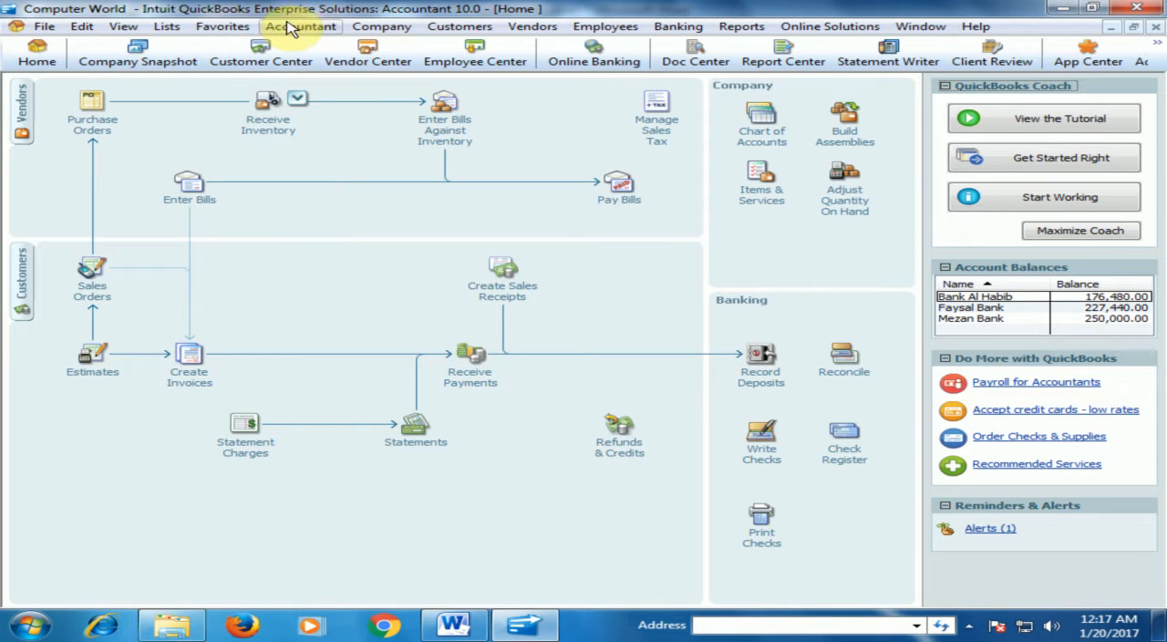
left_click(317, 27)
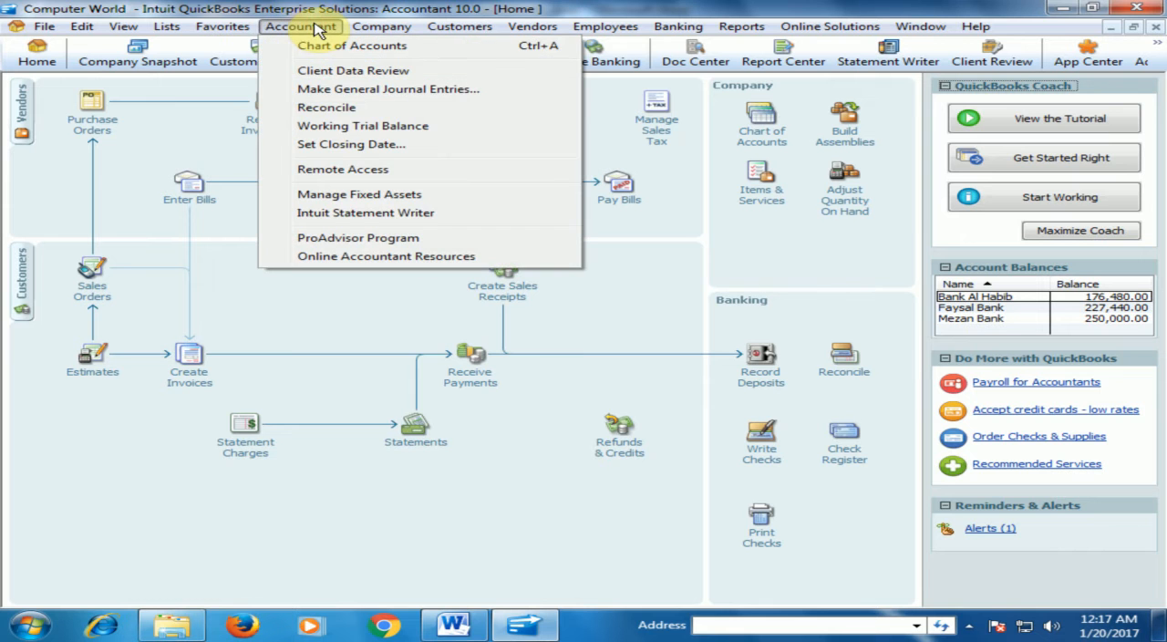
left_click(362, 89)
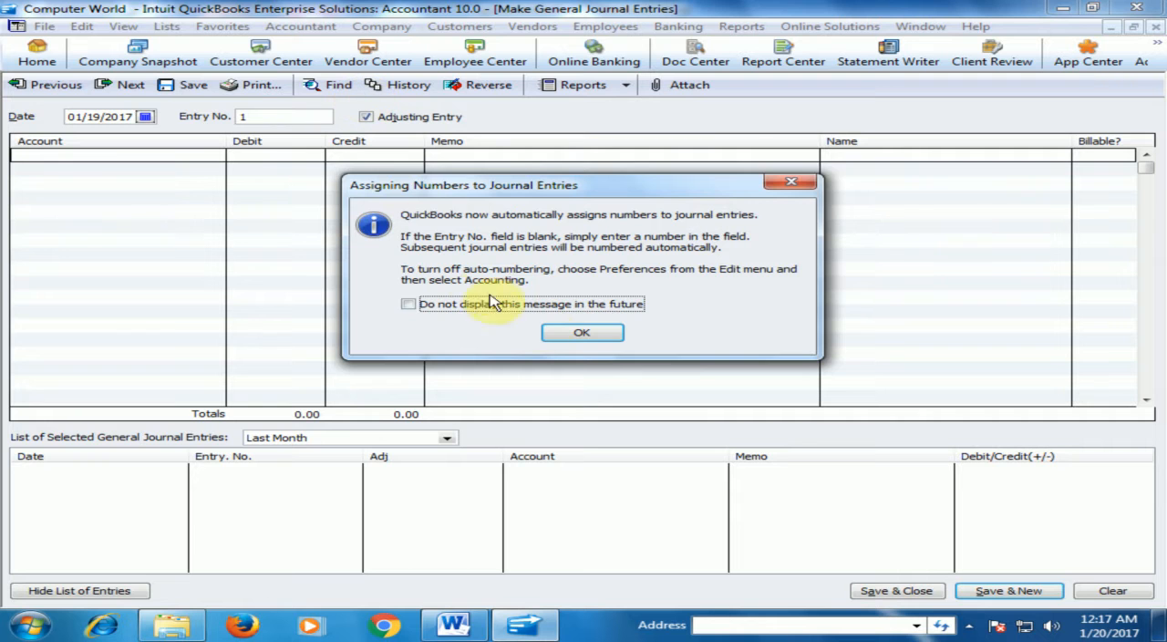
left_click(583, 335)
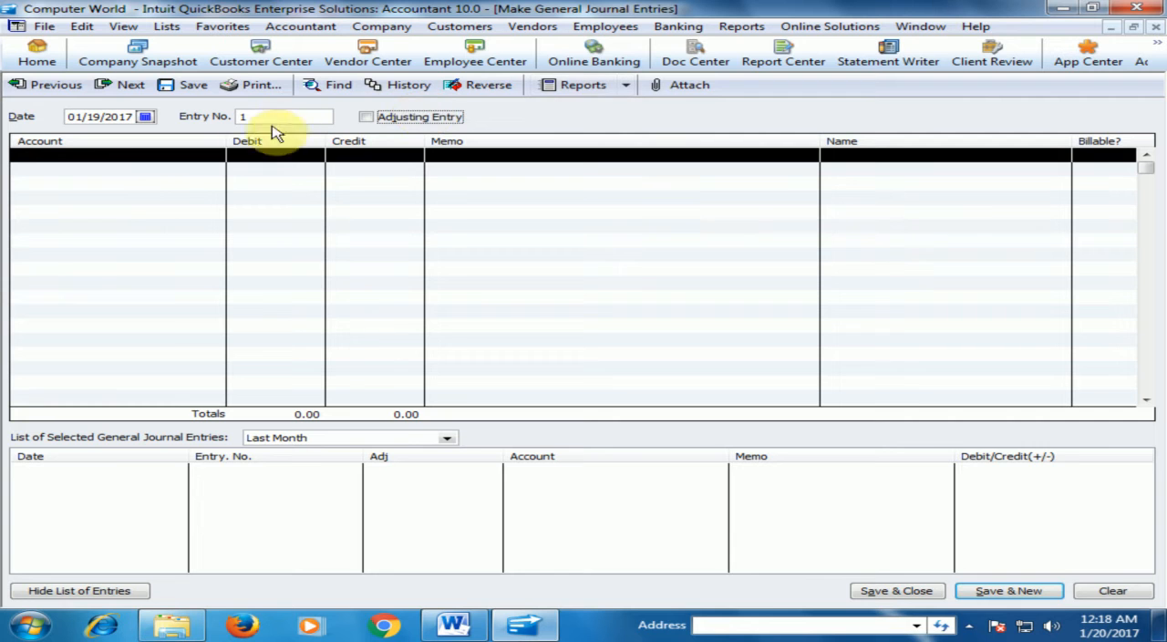
Debit 2,000 to the 68100 Telephone Expense account on the journal entry's first line.
left_click(186, 160)
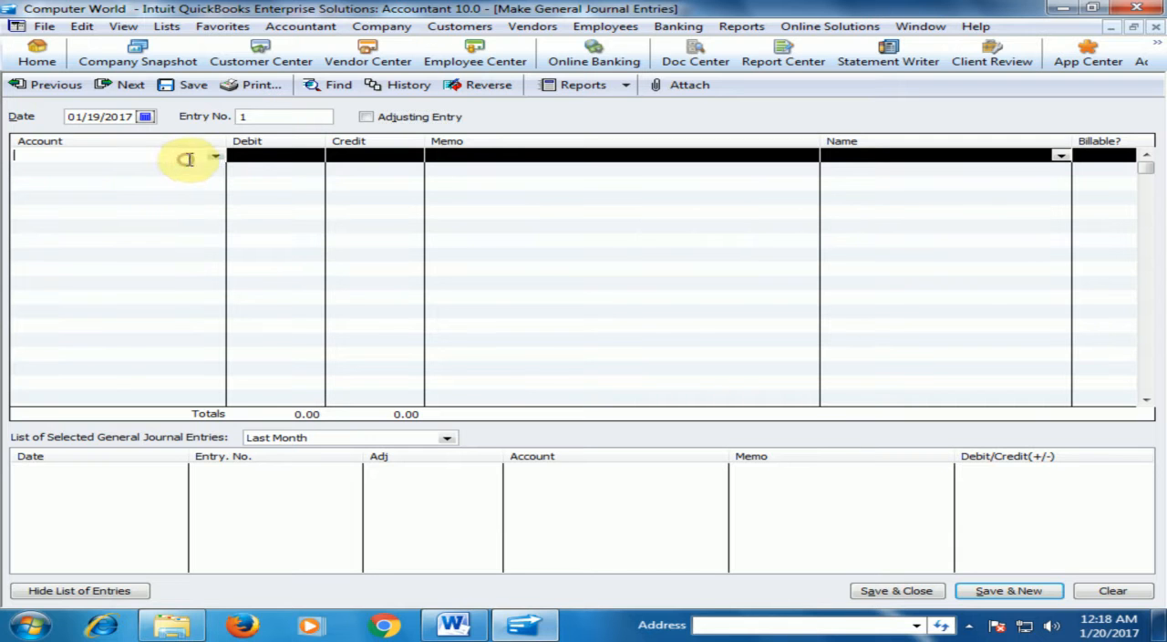
left_click(214, 159)
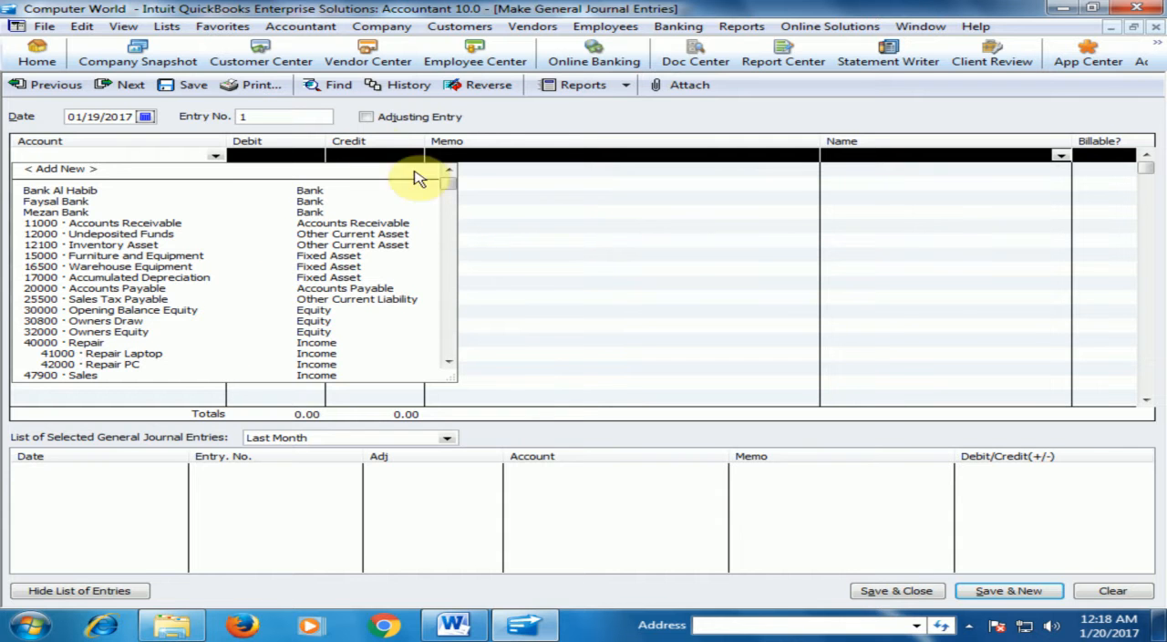
left_click_drag(447, 191, 424, 343)
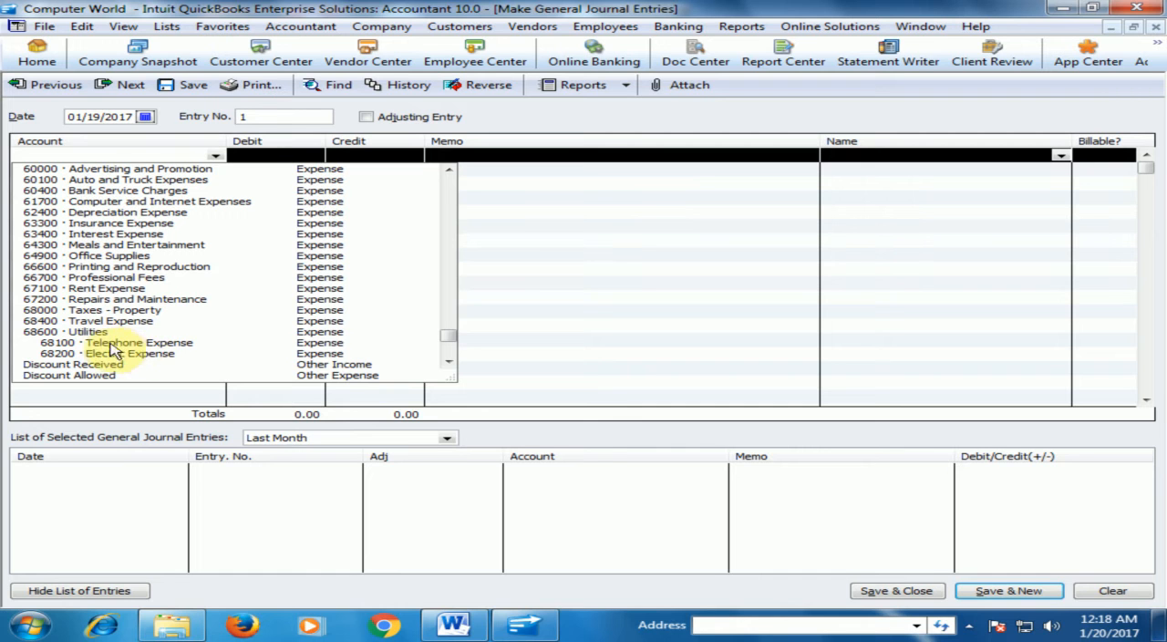
left_click(96, 347)
left_click(261, 155)
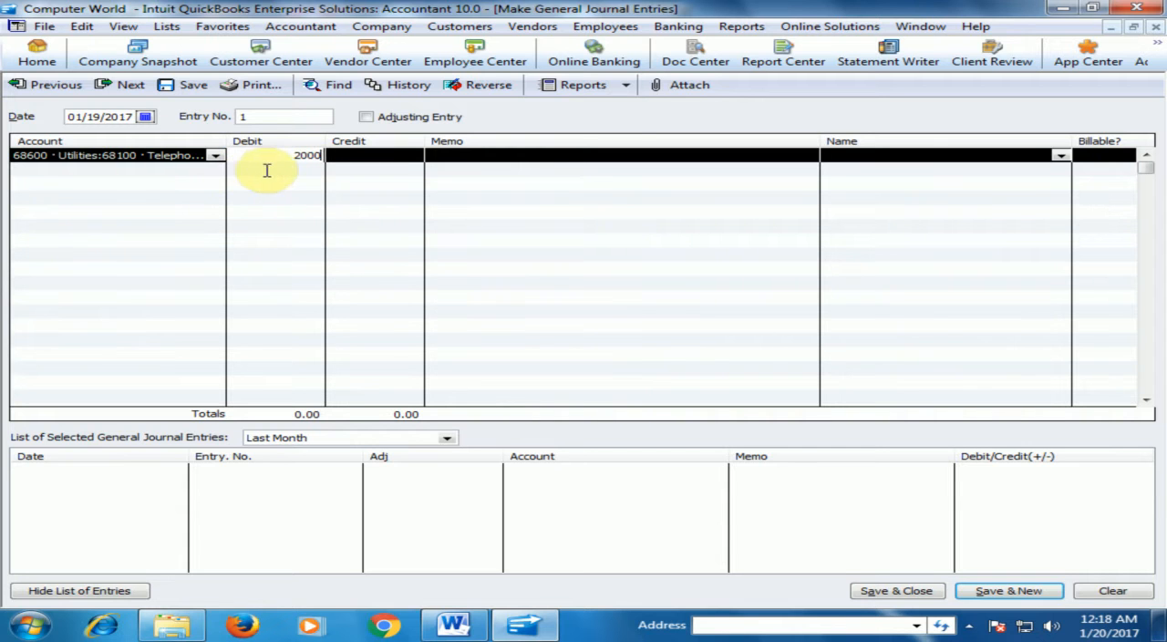
Debit 1,500 to the 68200 Electric Expense account on the second line and start a third line.
left_click(175, 173)
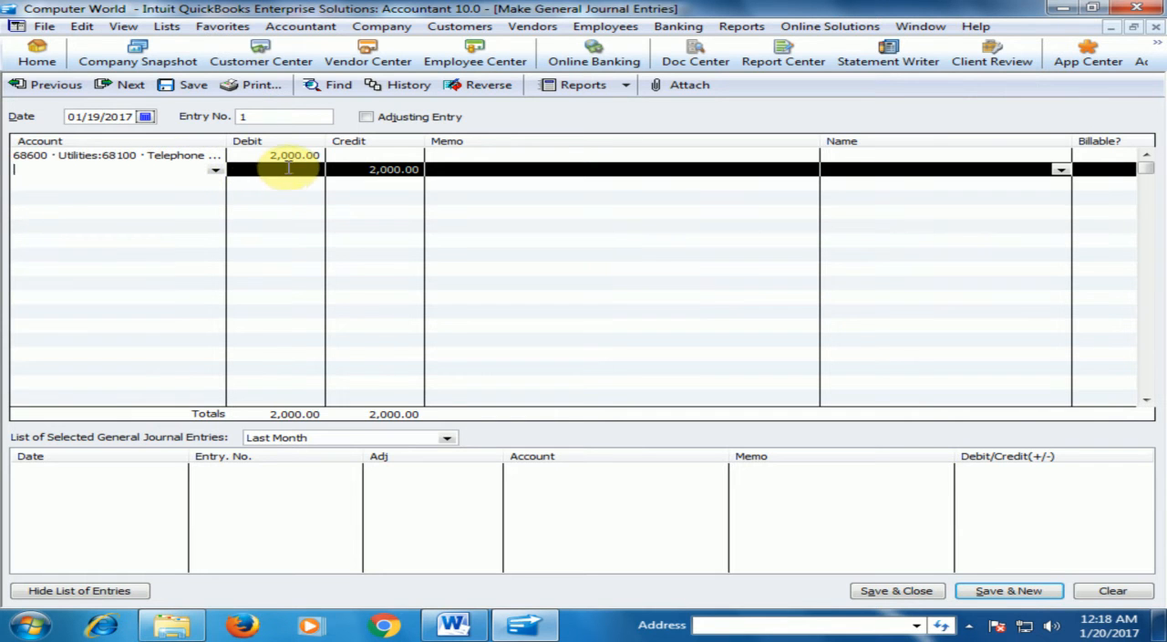
left_click(215, 170)
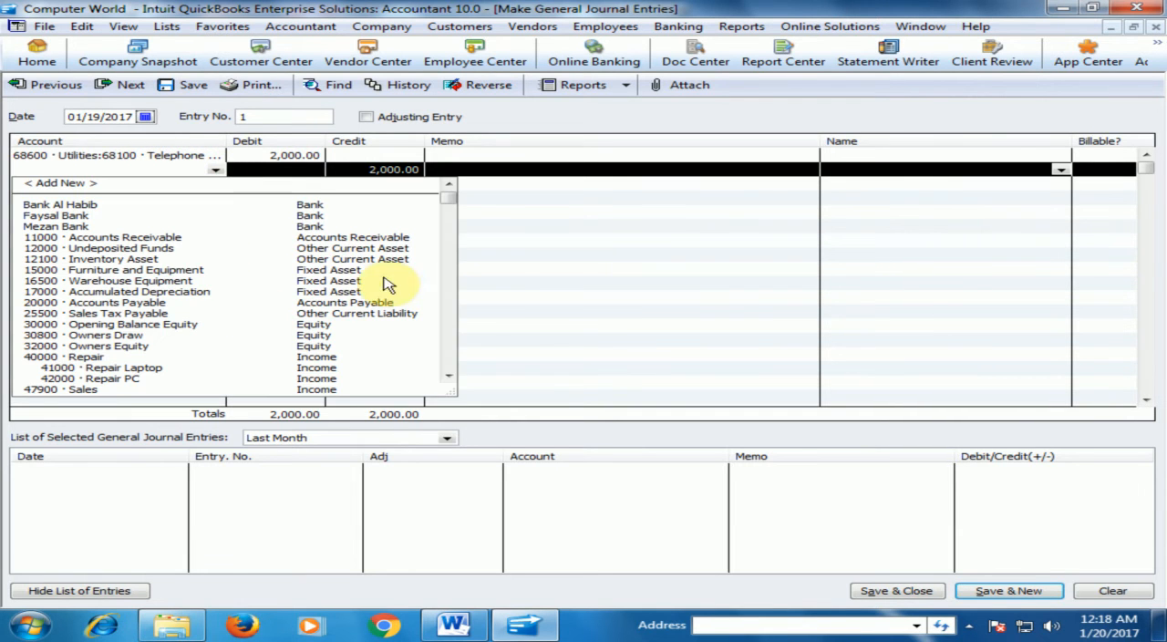
left_click_drag(443, 197, 447, 368)
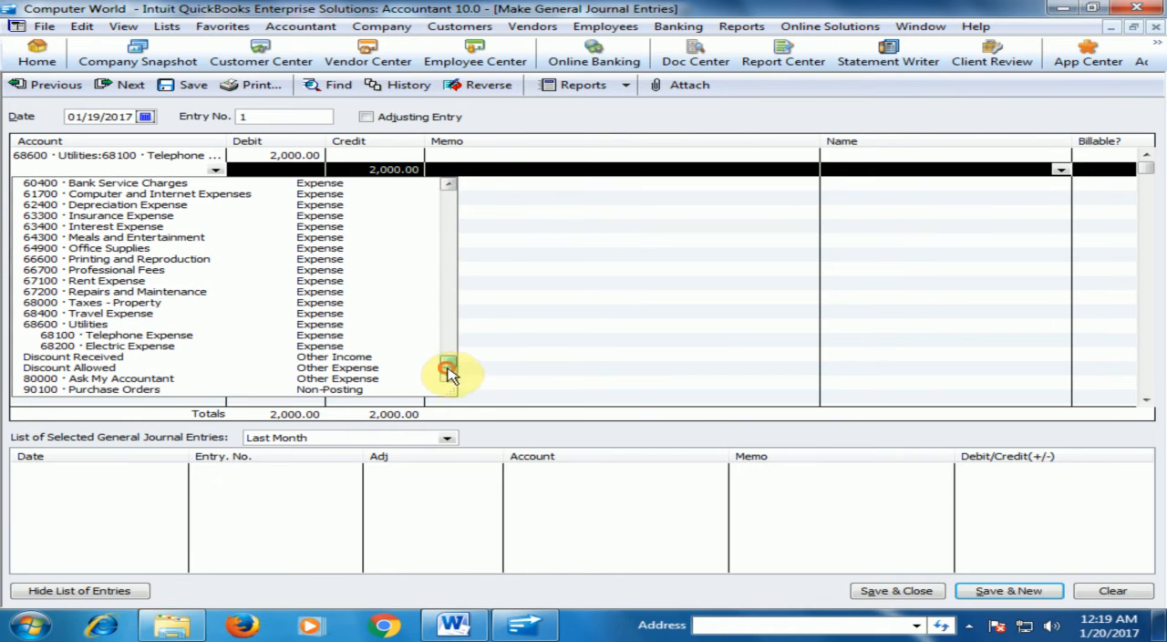
left_click(153, 350)
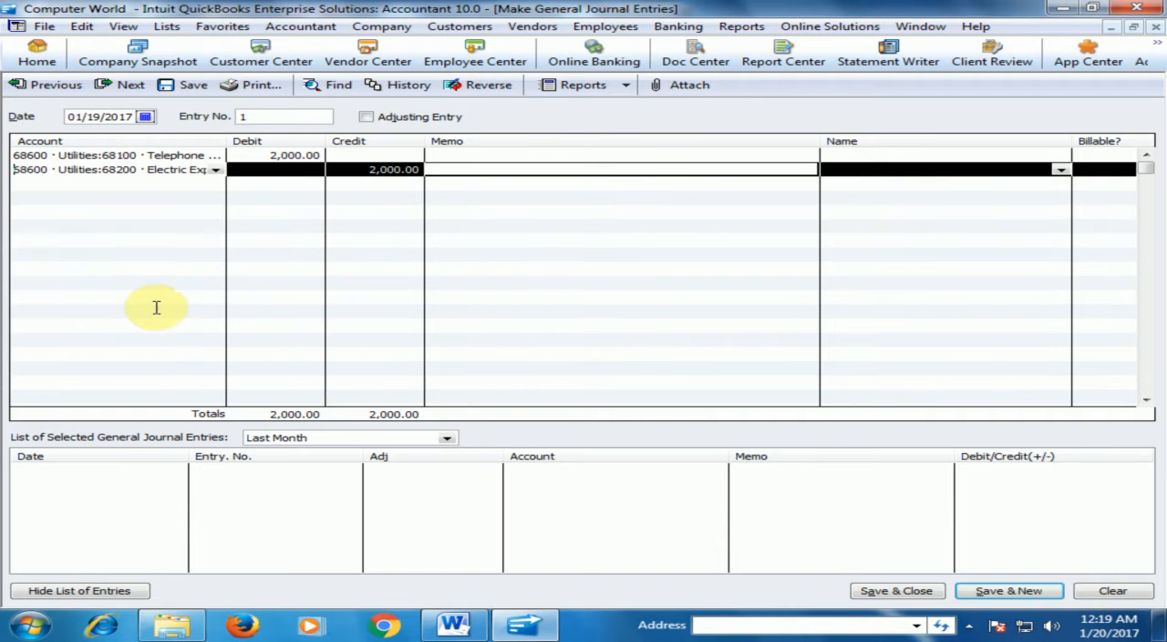
left_click(284, 169)
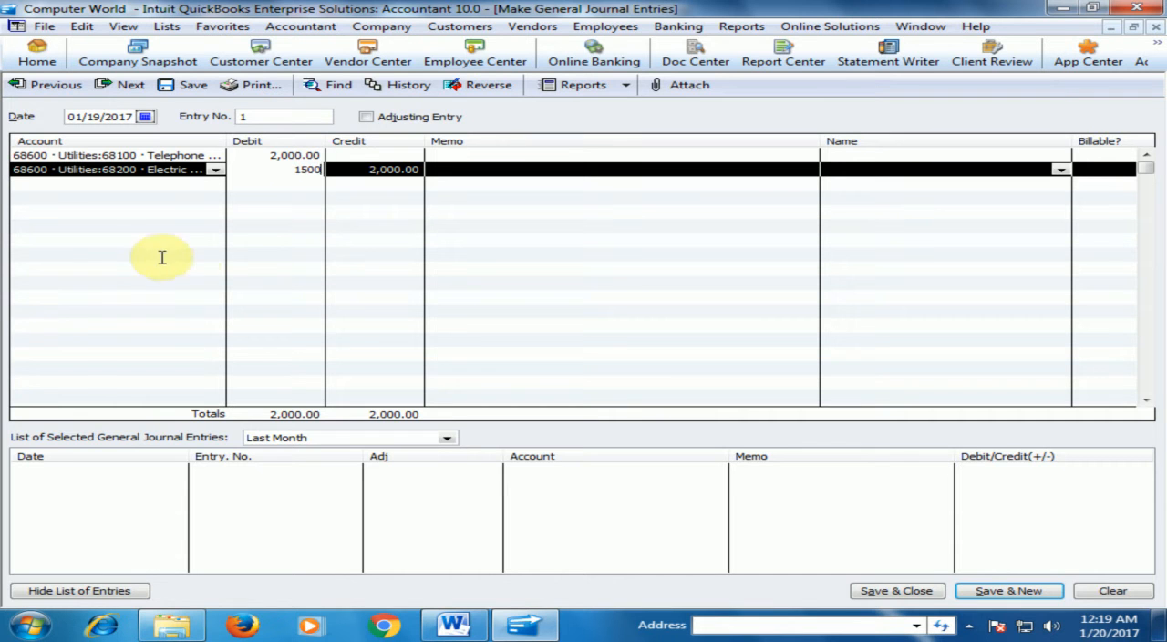
key("Tab")
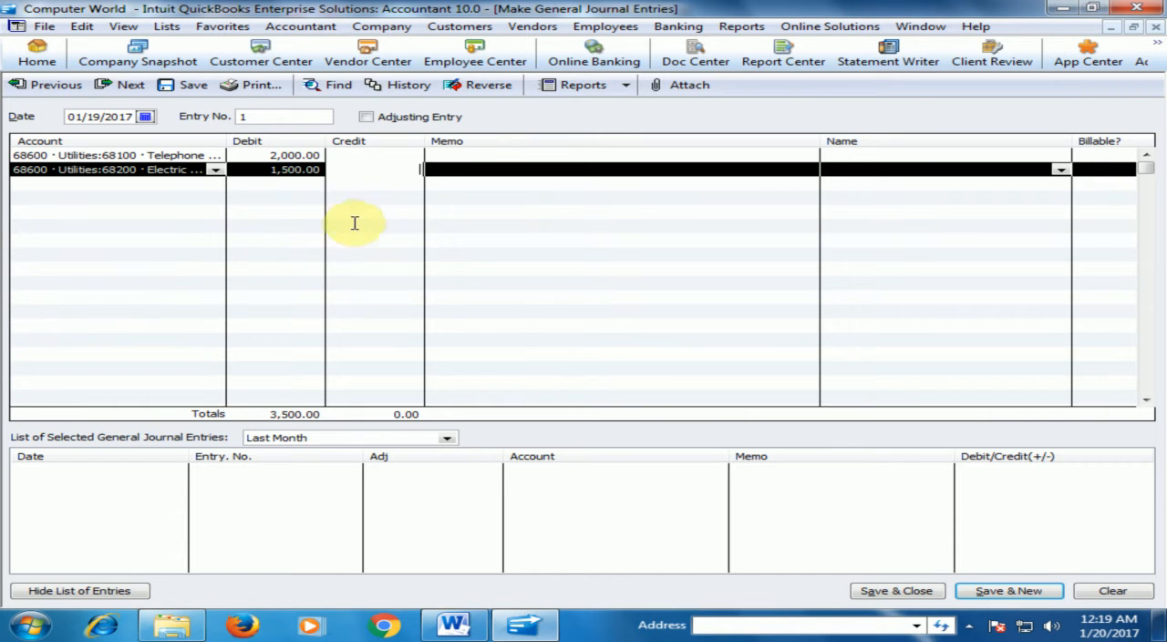
left_click(376, 191)
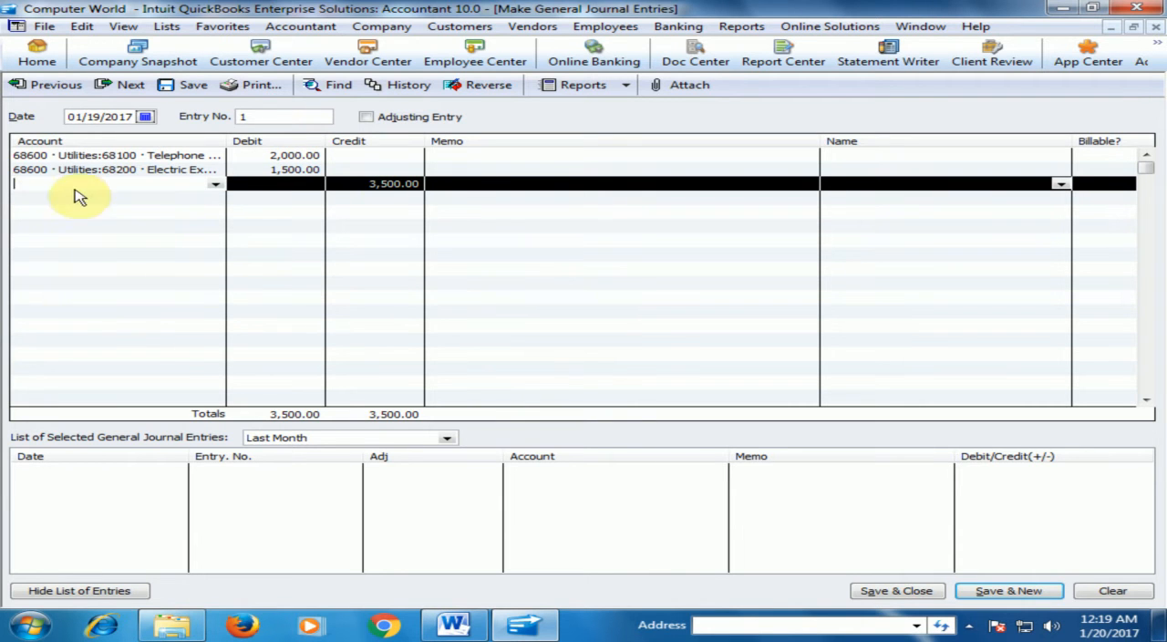
Keep the current Windows color scheme without further messages and open the memorized Accountant Balance Sheet report.
left_click(742, 26)
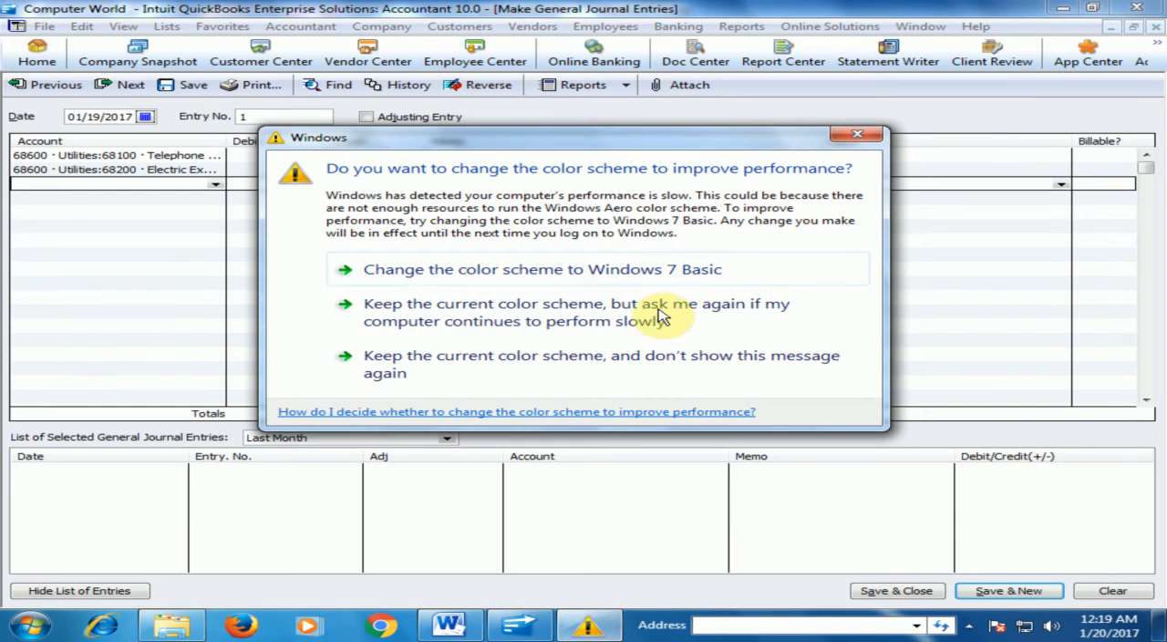
left_click(607, 374)
left_click(742, 27)
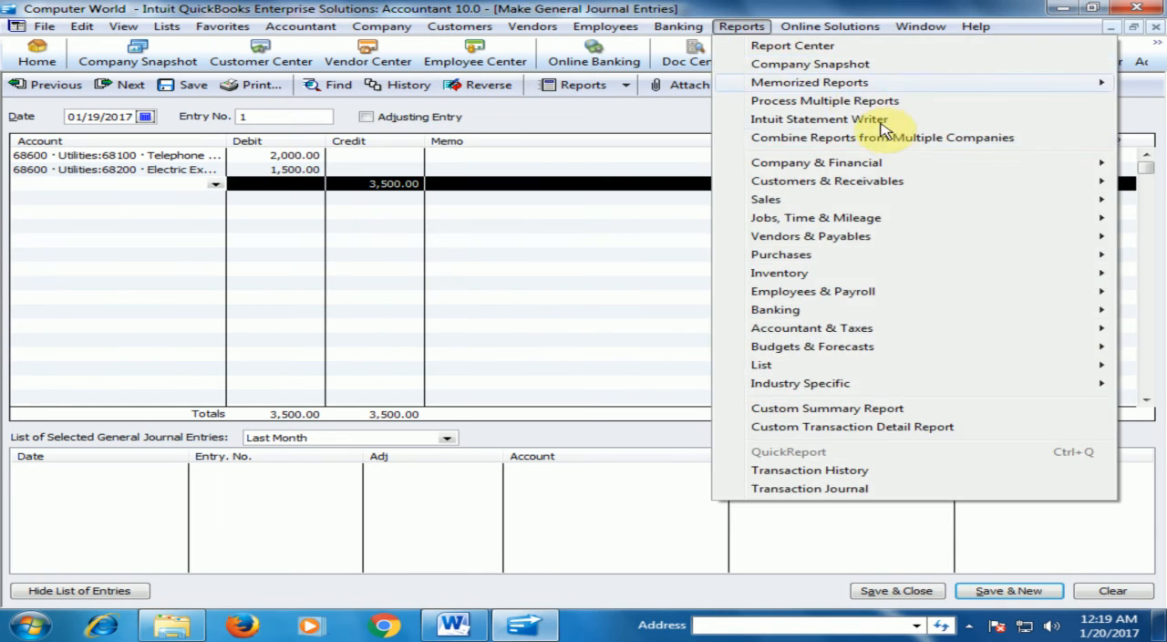
mouse_move(877, 83)
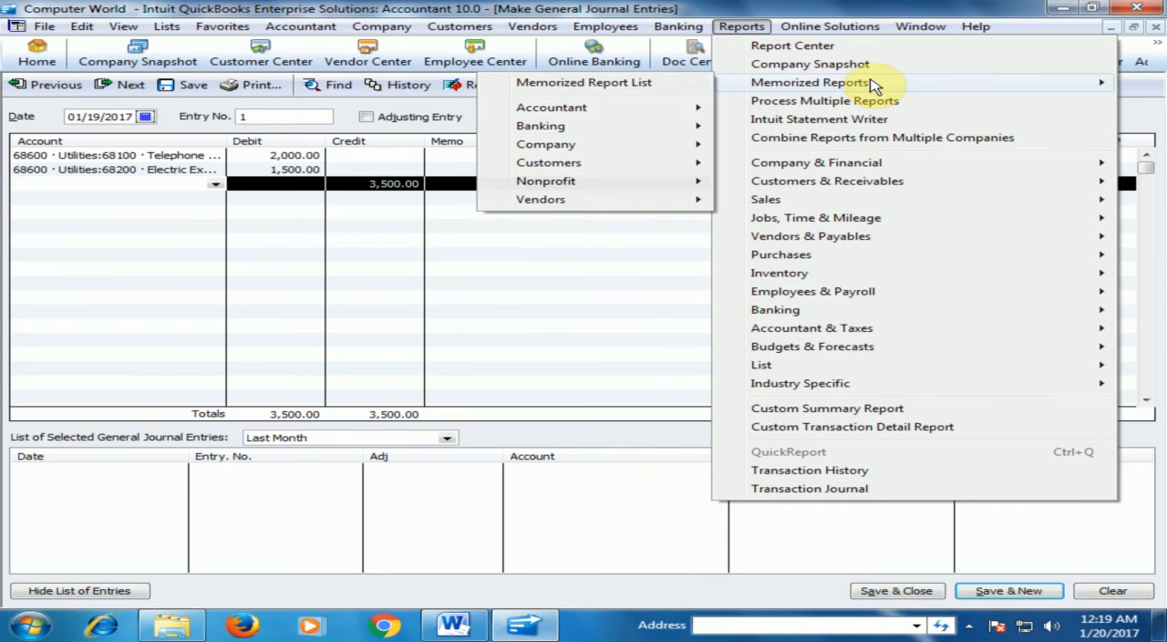
mouse_move(567, 109)
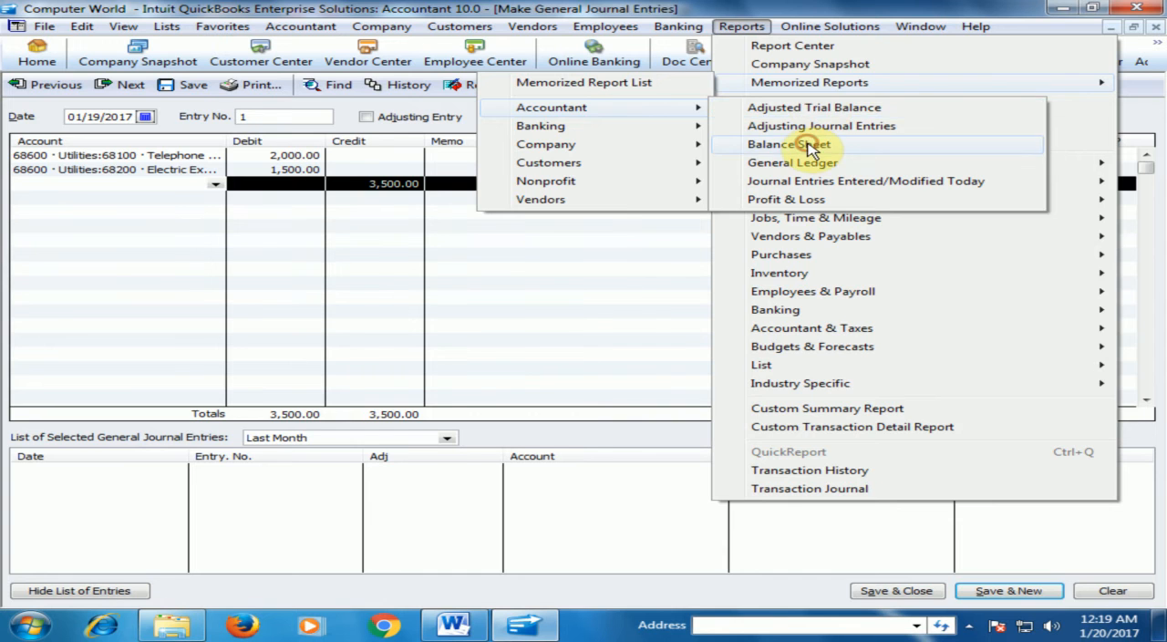
left_click(810, 149)
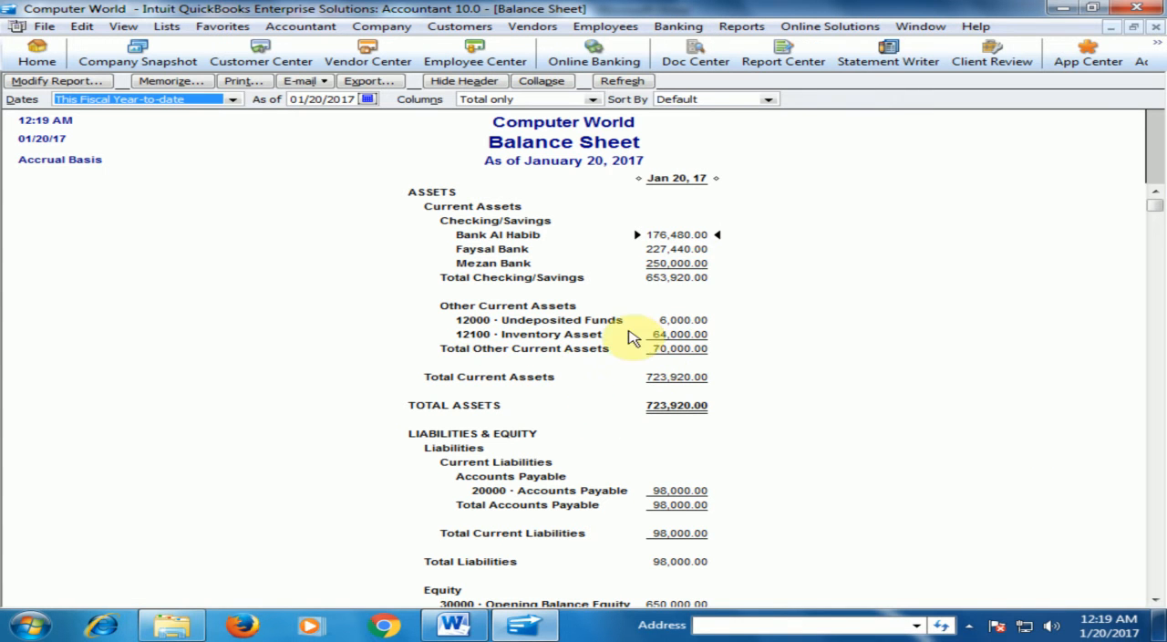
Examine the transactions behind the 12000 Undeposited Funds balance and return to the unfinished journal entry.
double_click(680, 320)
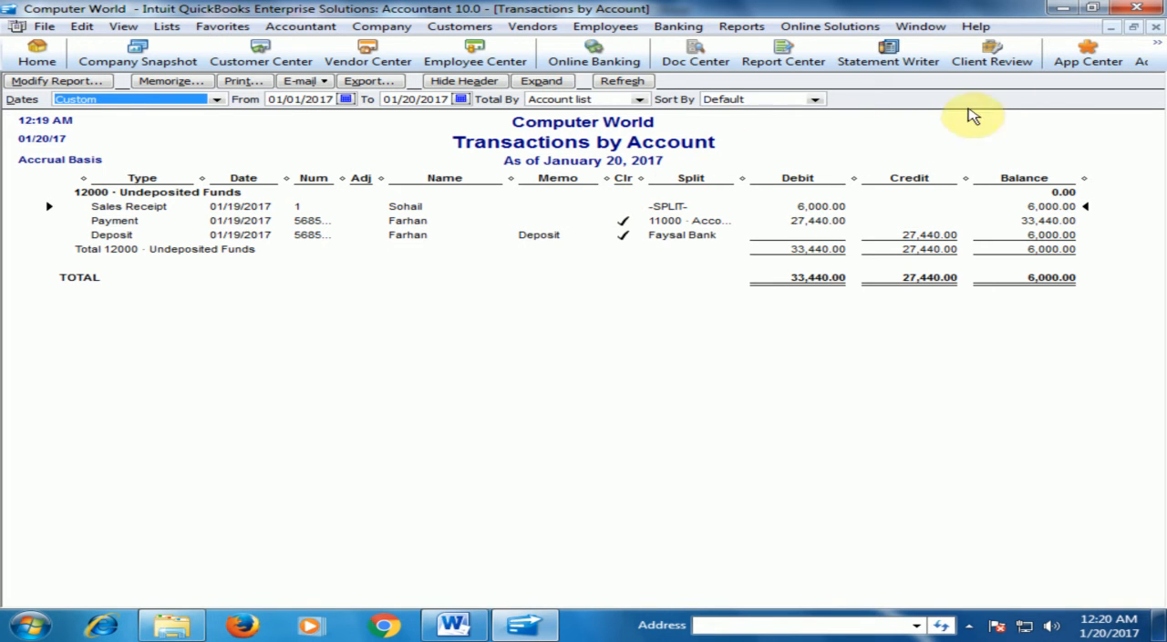
left_click(1156, 28)
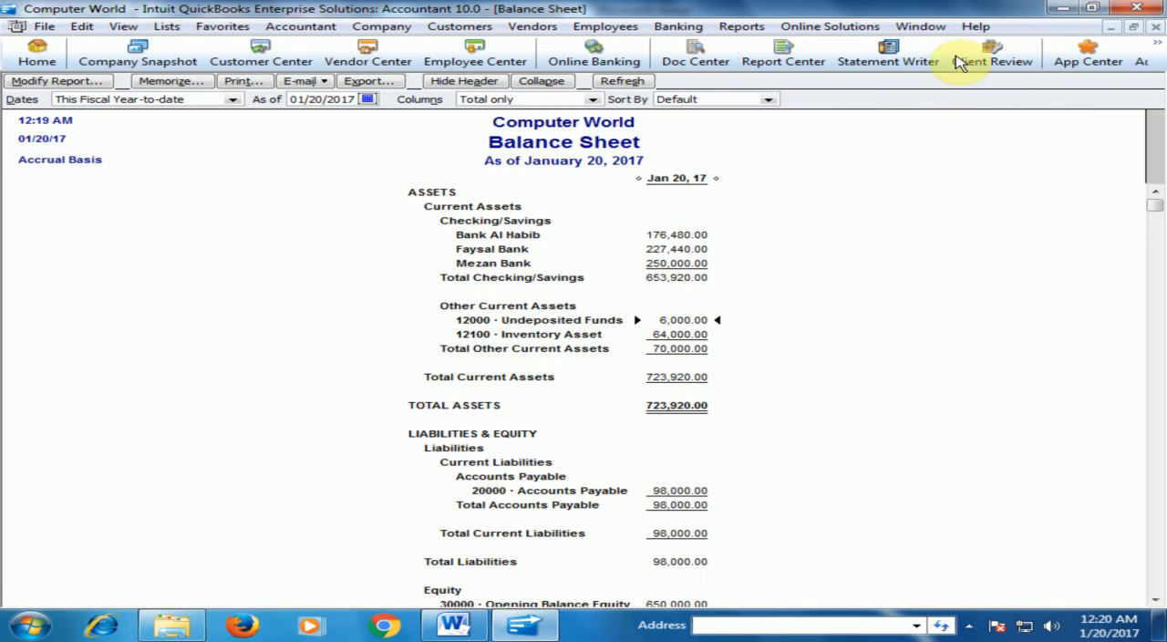
left_click(1155, 28)
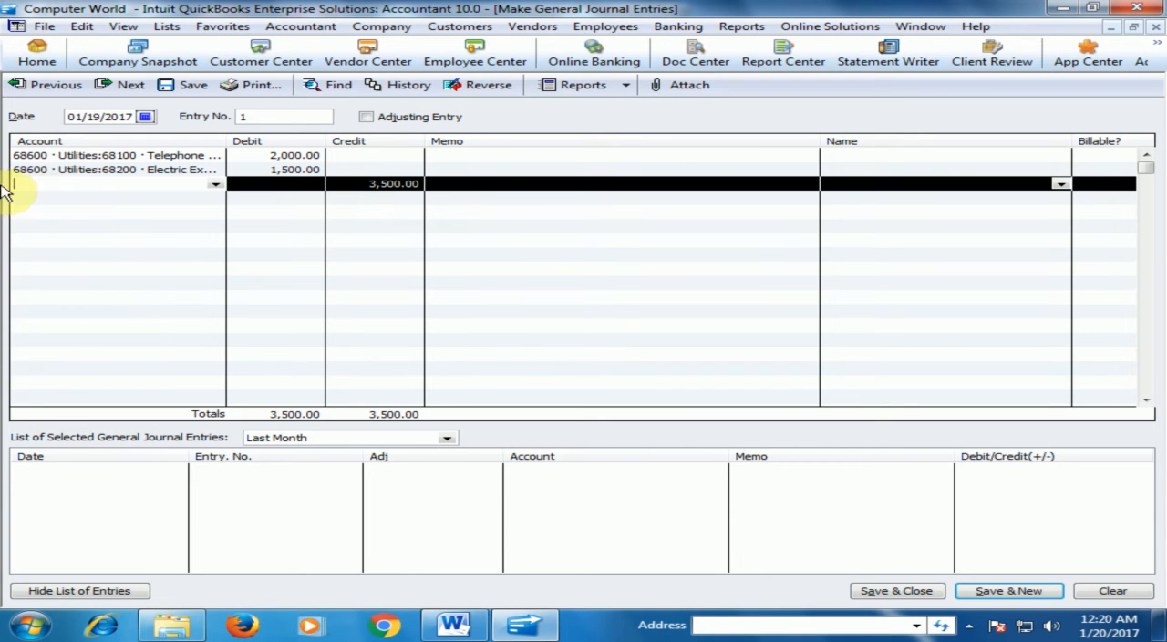
Credit 3,500 to the 12000 Undeposited Funds account on the third line, and save and close the journal entry.
left_click(215, 186)
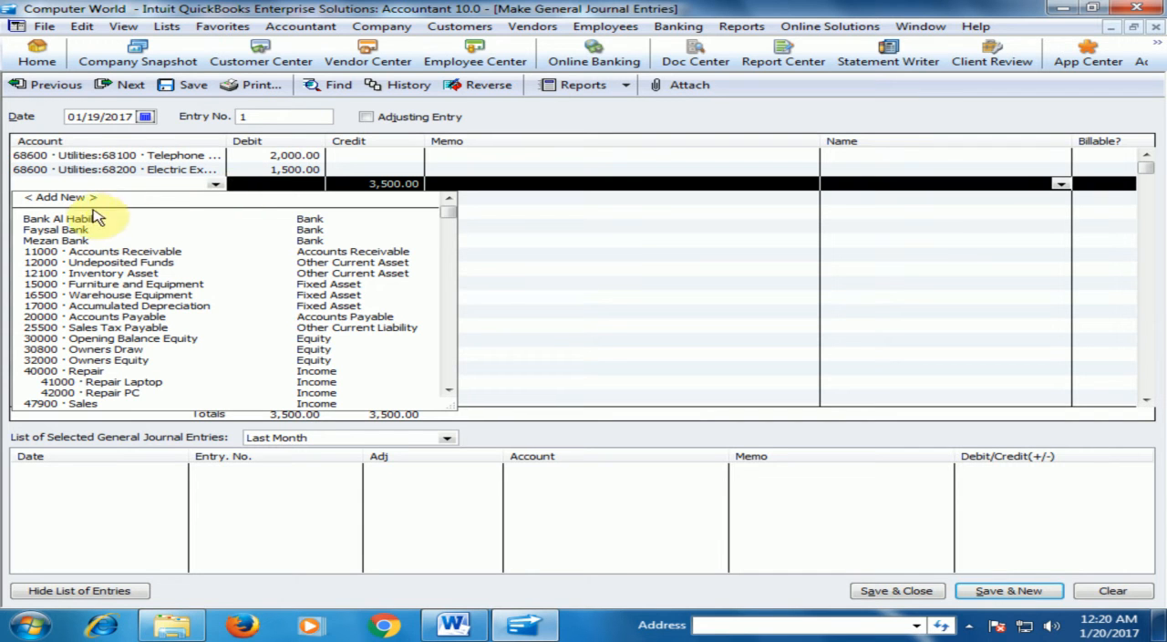
left_click(145, 263)
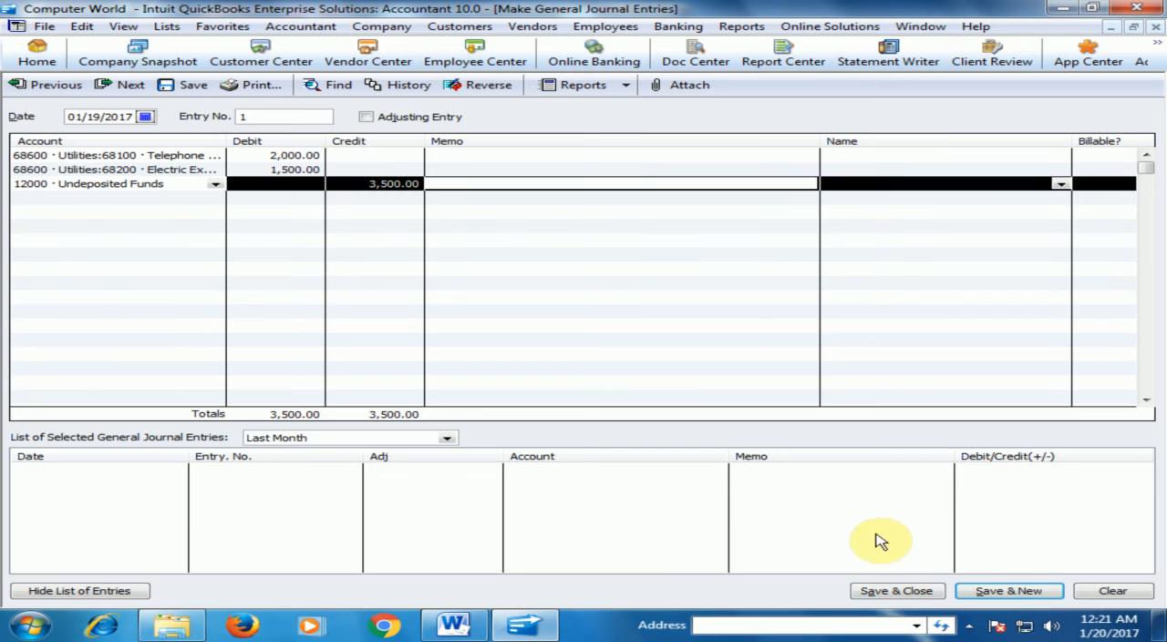
left_click(900, 594)
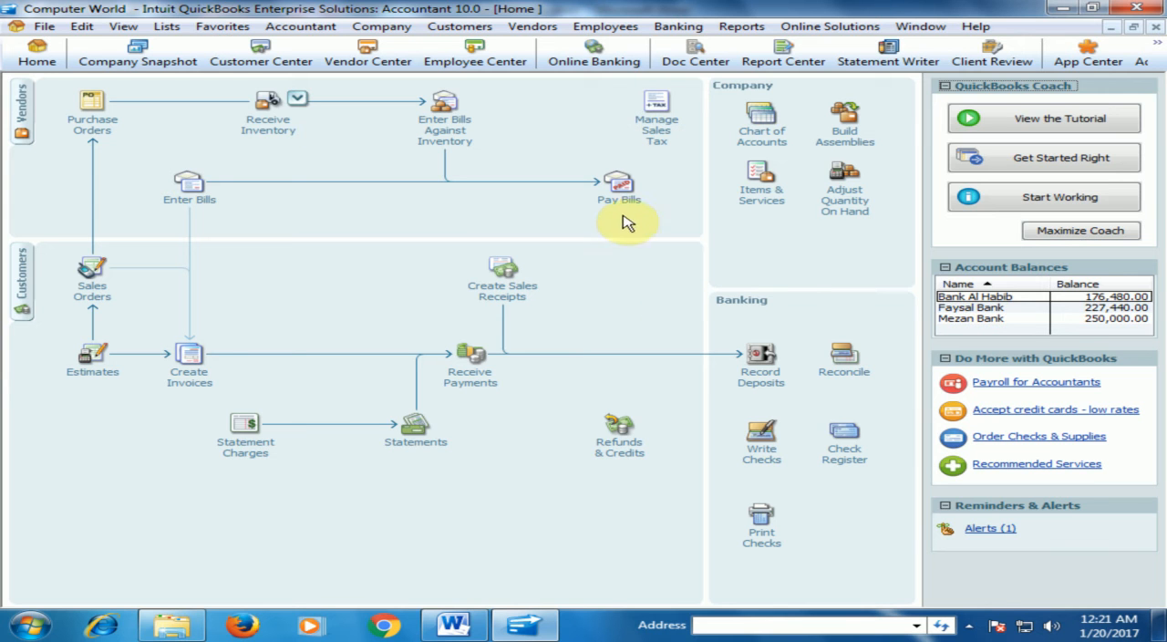
Reopen the memorized Balance Sheet, check how the journal entry affected the Undeposited Funds transactions, and close both reports.
left_click(742, 26)
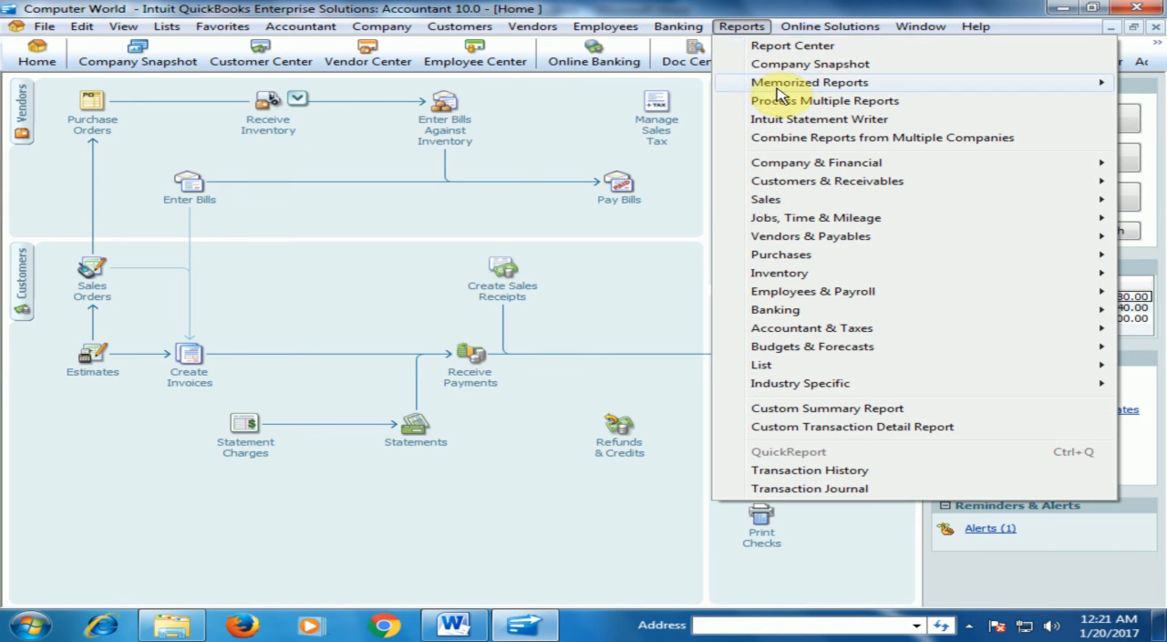
mouse_move(789, 82)
mouse_move(607, 113)
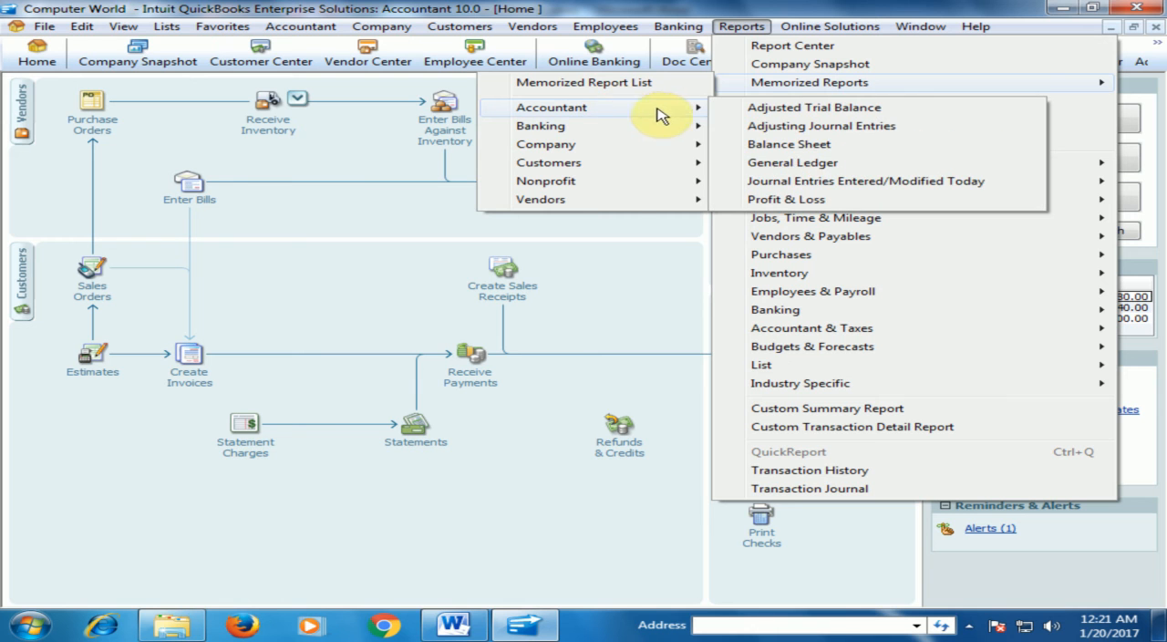
left_click(789, 144)
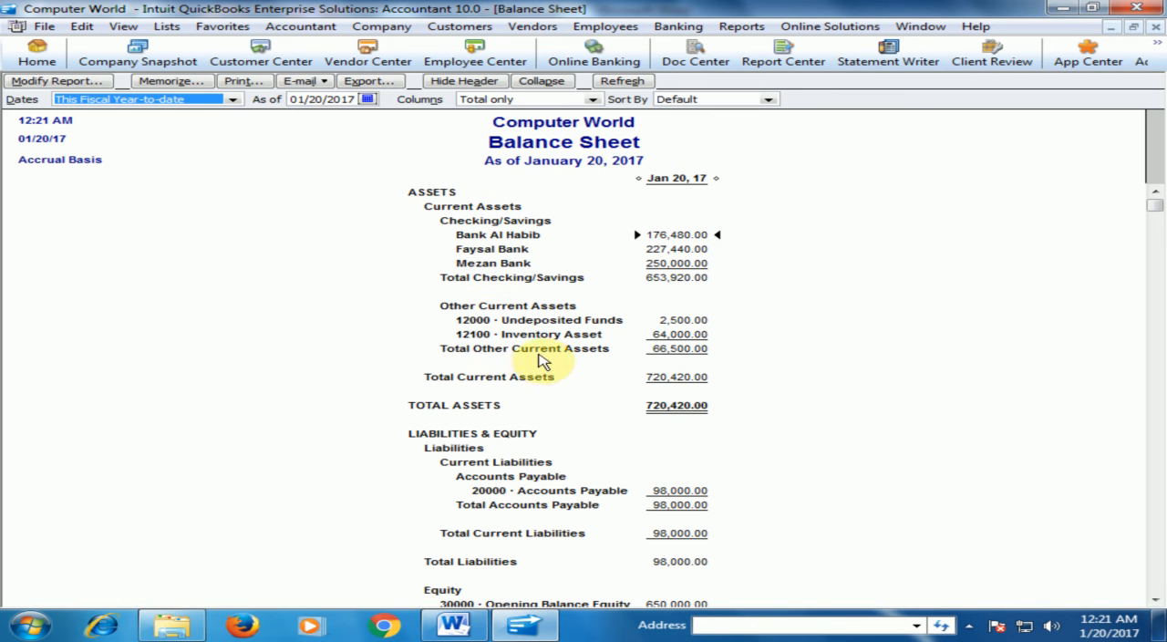
double_click(680, 323)
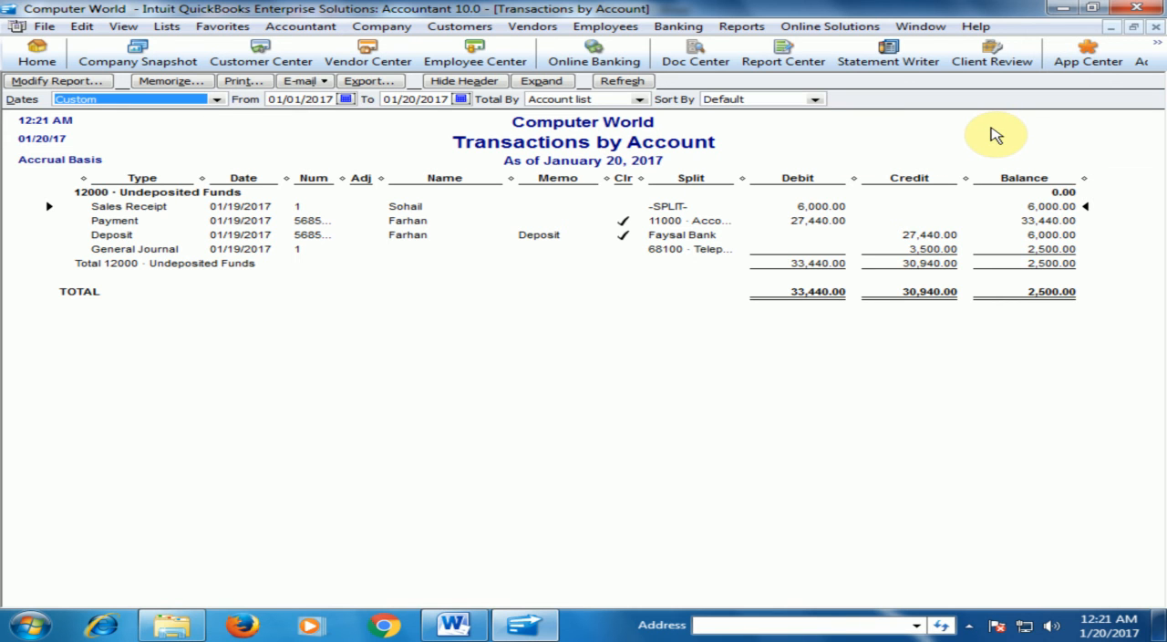
left_click(1155, 27)
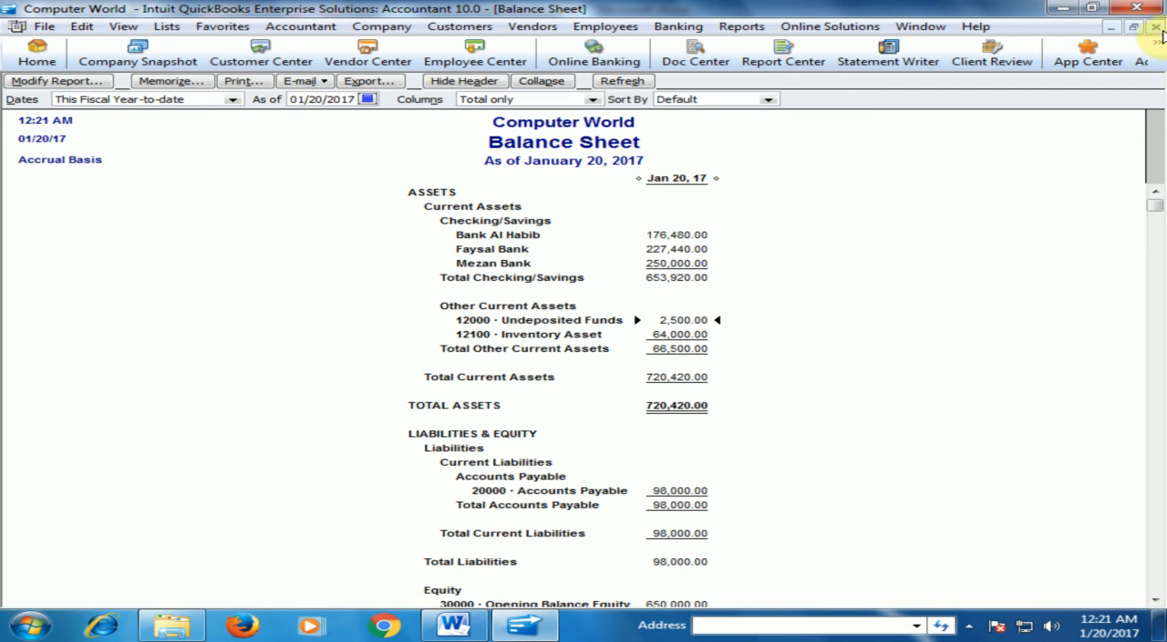
left_click(1155, 27)
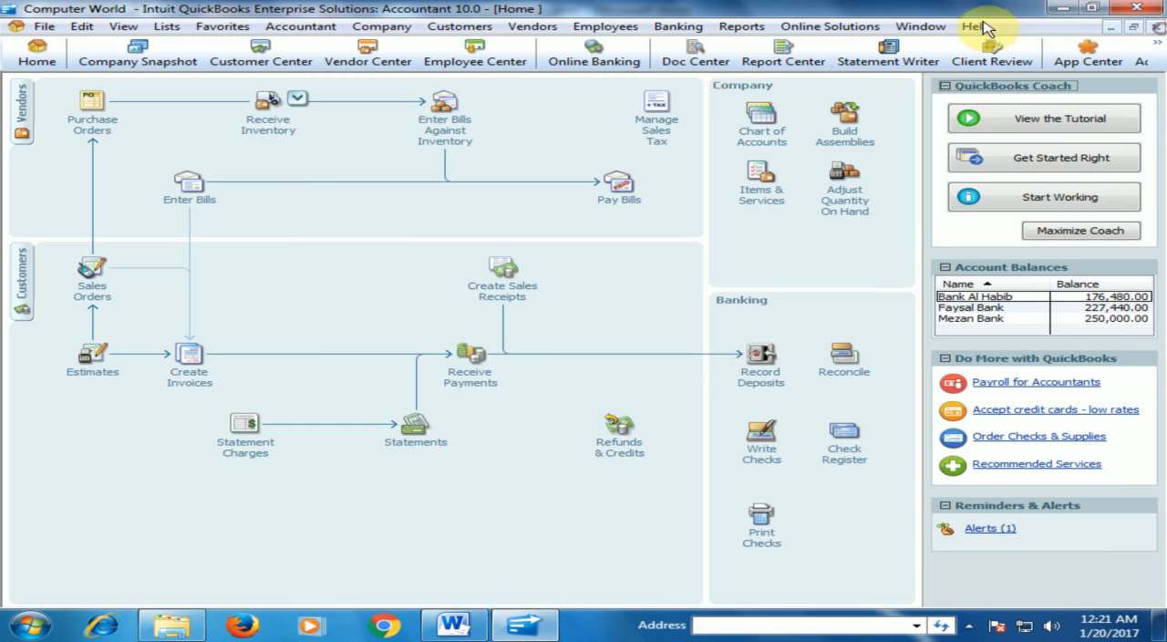
Review the utilities expenses in the memorized Accountant Profit & Loss report and close it.
left_click(740, 26)
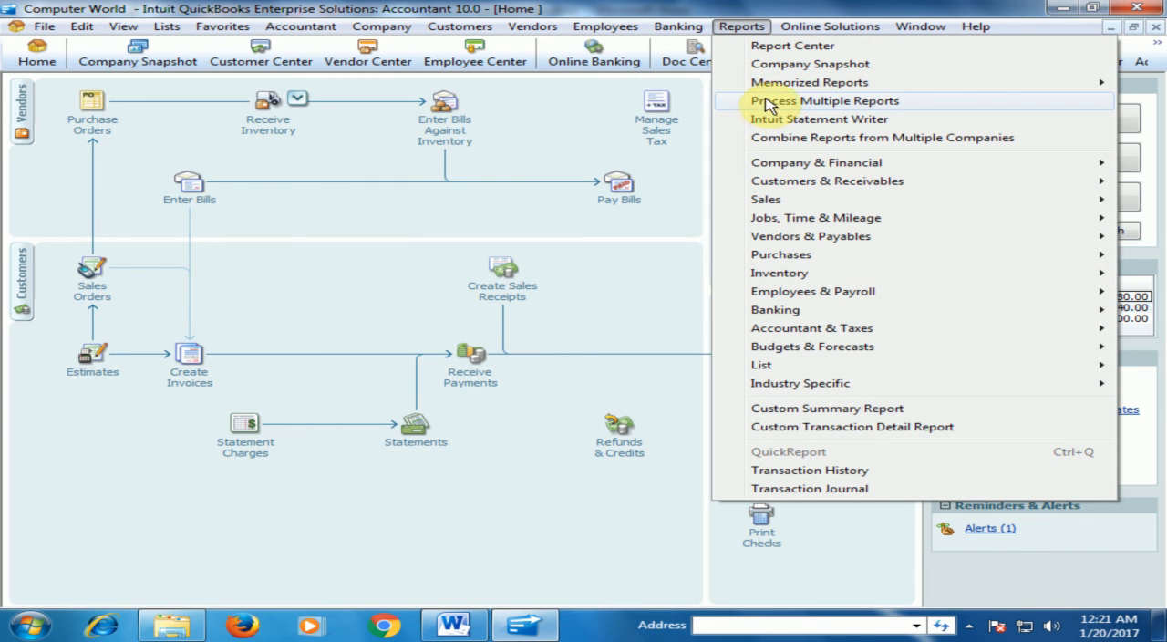
mouse_move(784, 89)
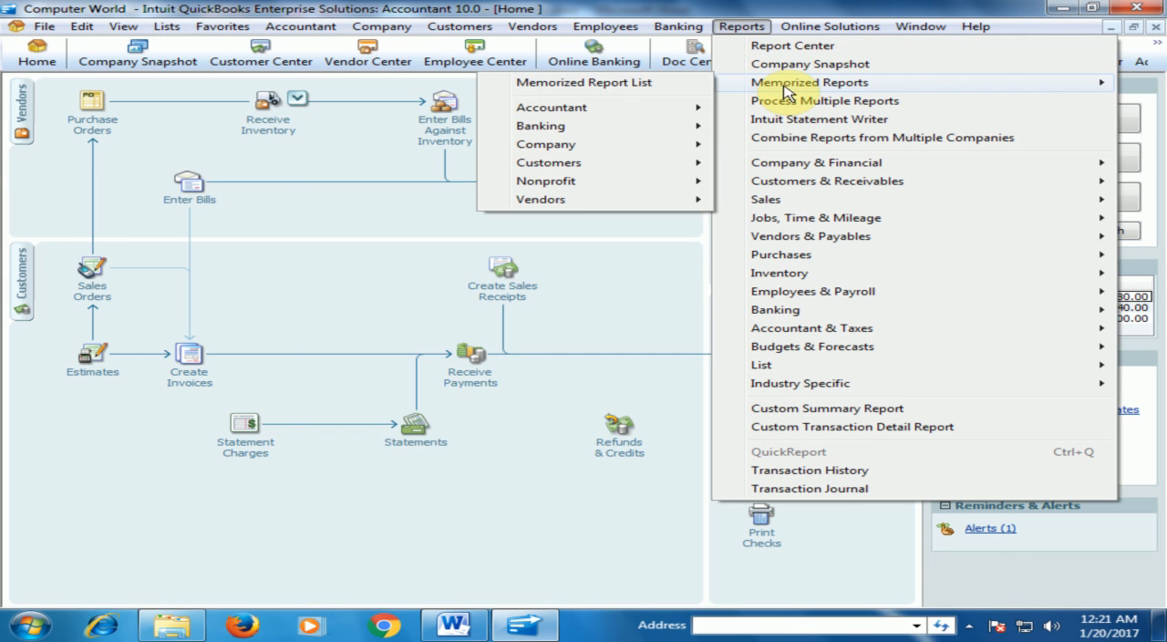
mouse_move(684, 122)
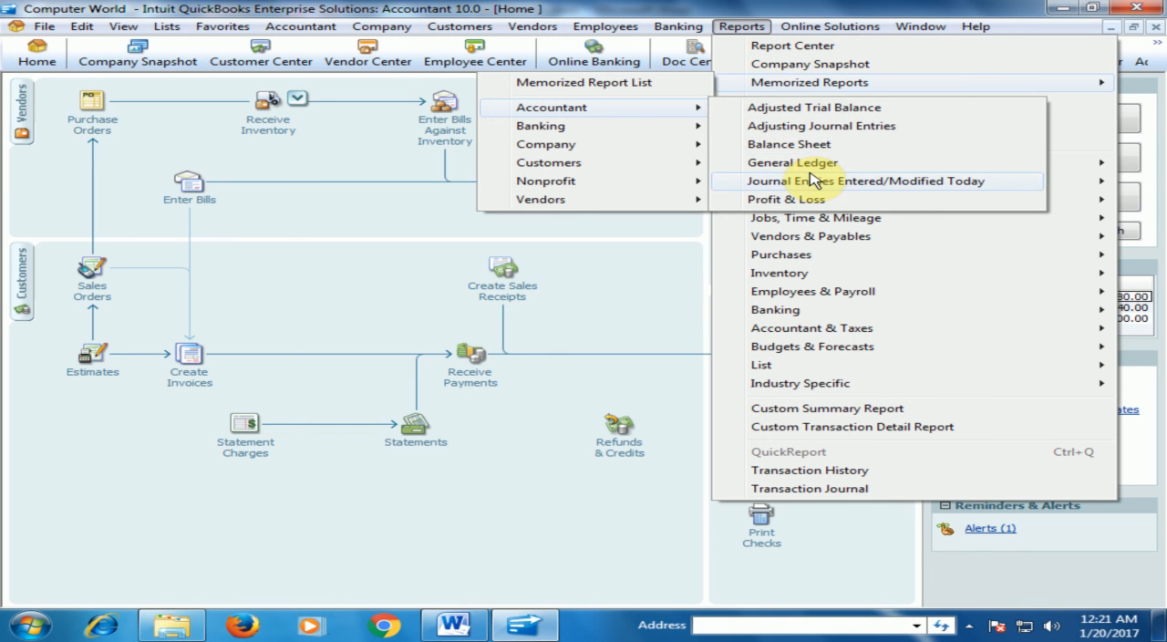
left_click(786, 199)
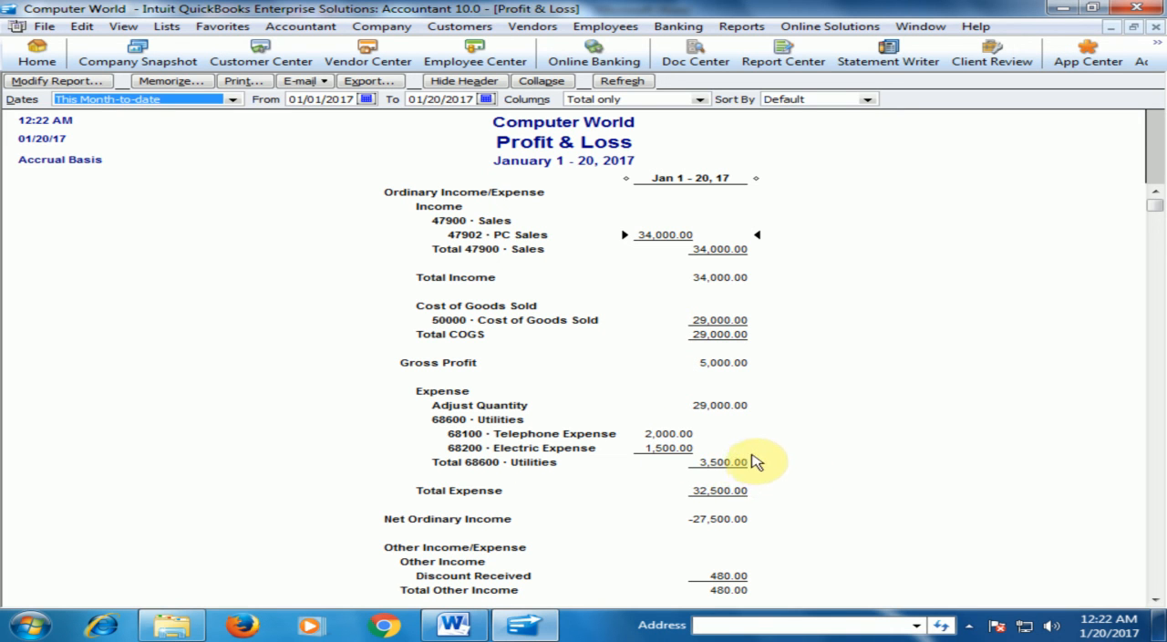
left_click(1155, 30)
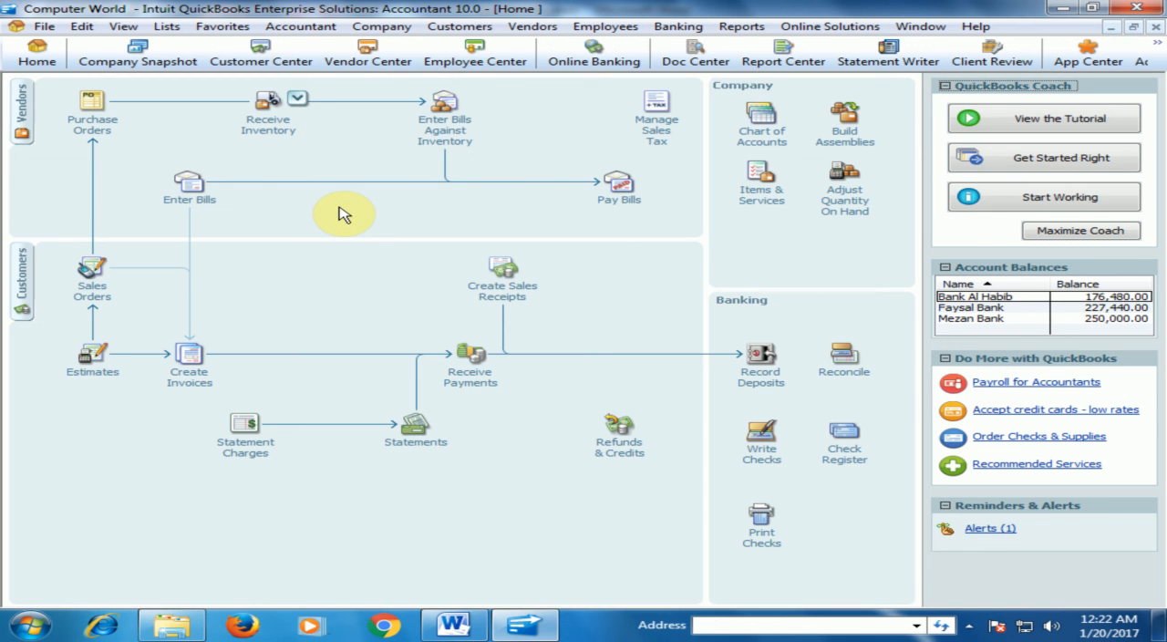
left_click(314, 26)
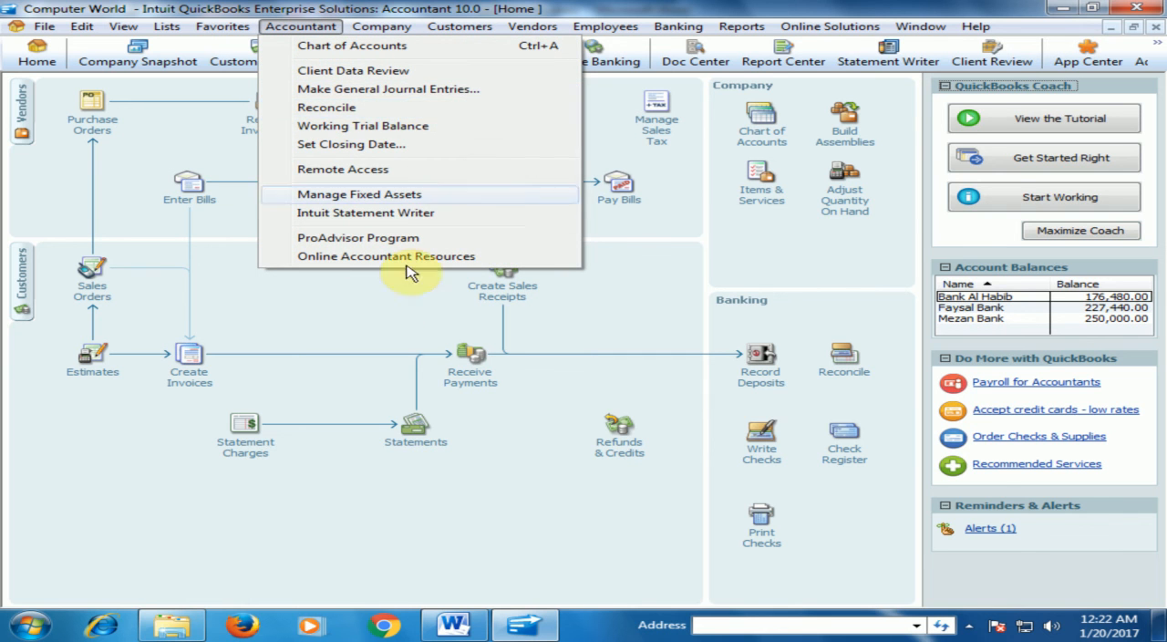
left_click(406, 319)
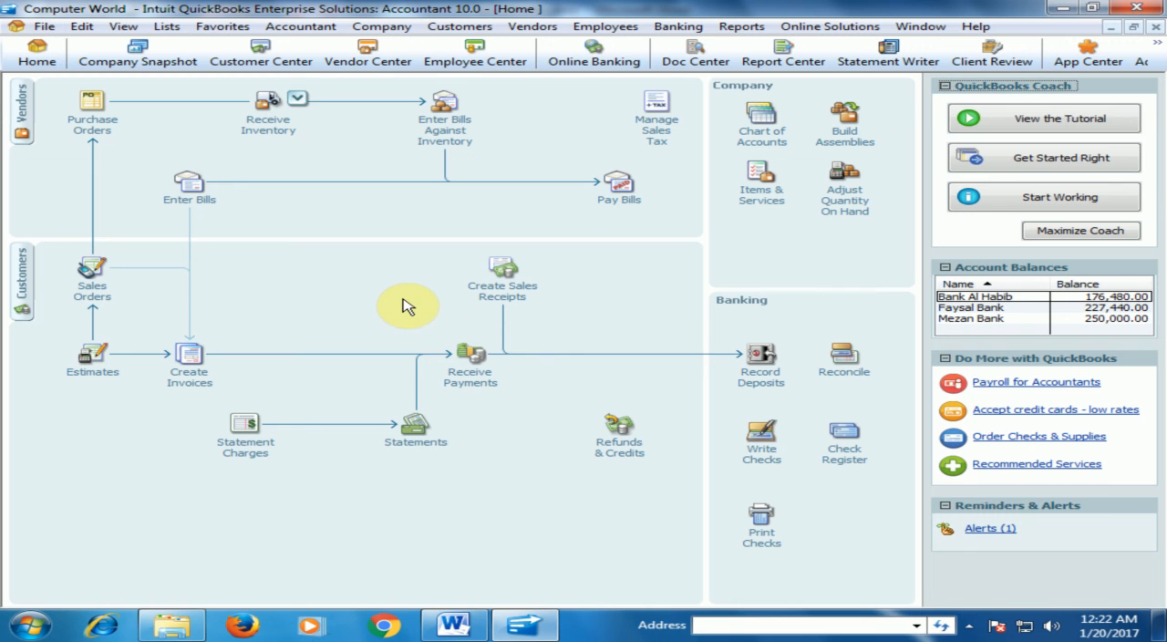